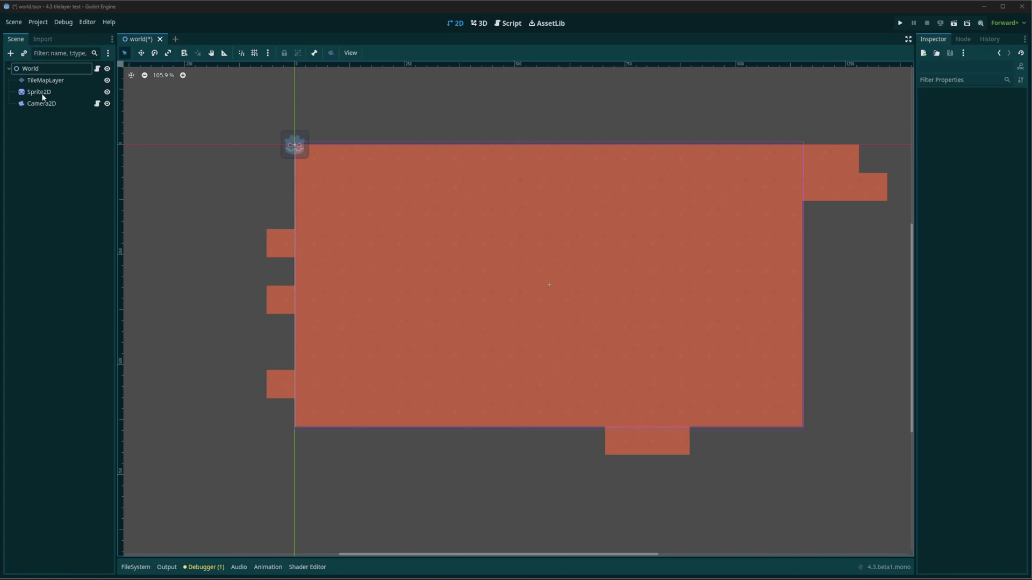
Step: Add a TileMap child node under World
{"action": "left_click", "coordinate": [30, 69]}
{"action": "left_click", "coordinate": [11, 53]}
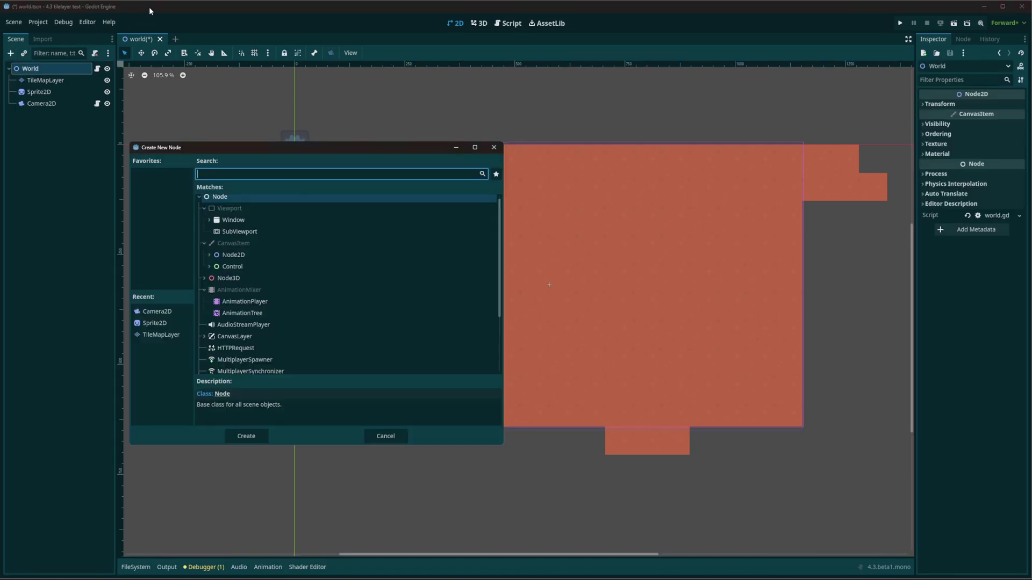
{"action": "type", "text": "tilempa"}
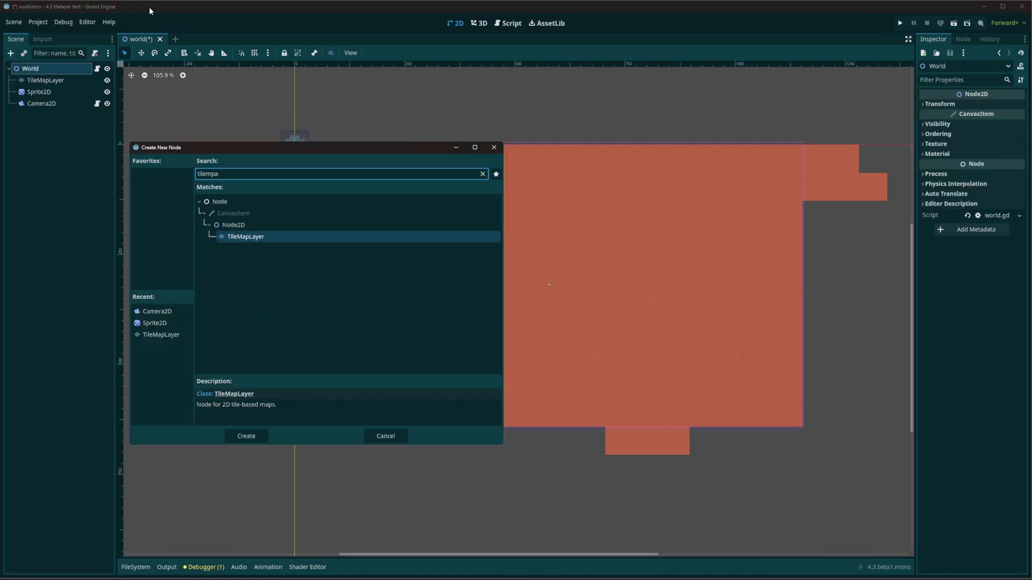
{"action": "key", "text": "BackSpace"}
{"action": "key", "text": "BackSpace"}
{"action": "key", "text": "Return"}
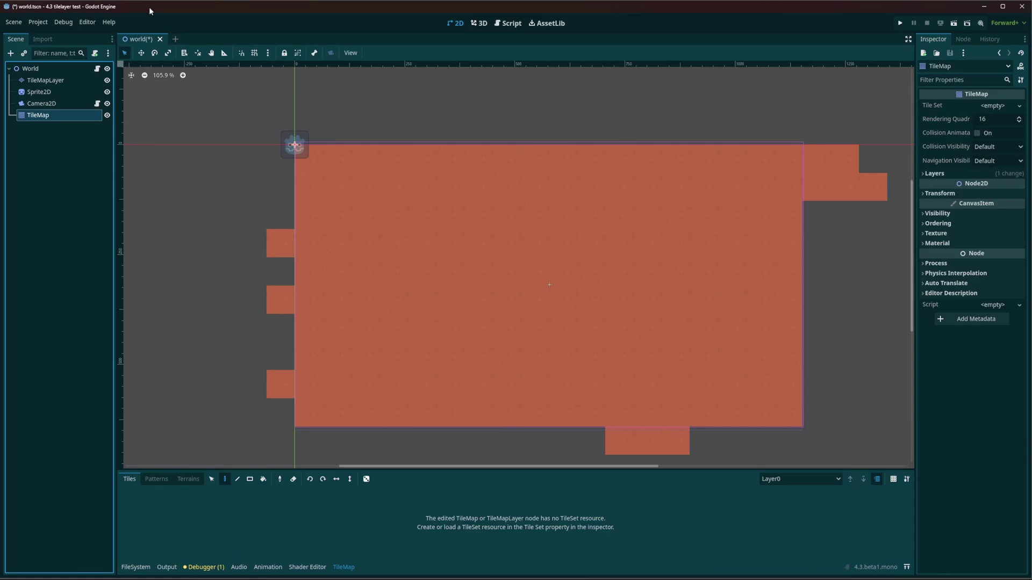
{"action": "scroll", "coordinate": [657, 357], "scroll_direction": "down", "scroll_amount": 1}
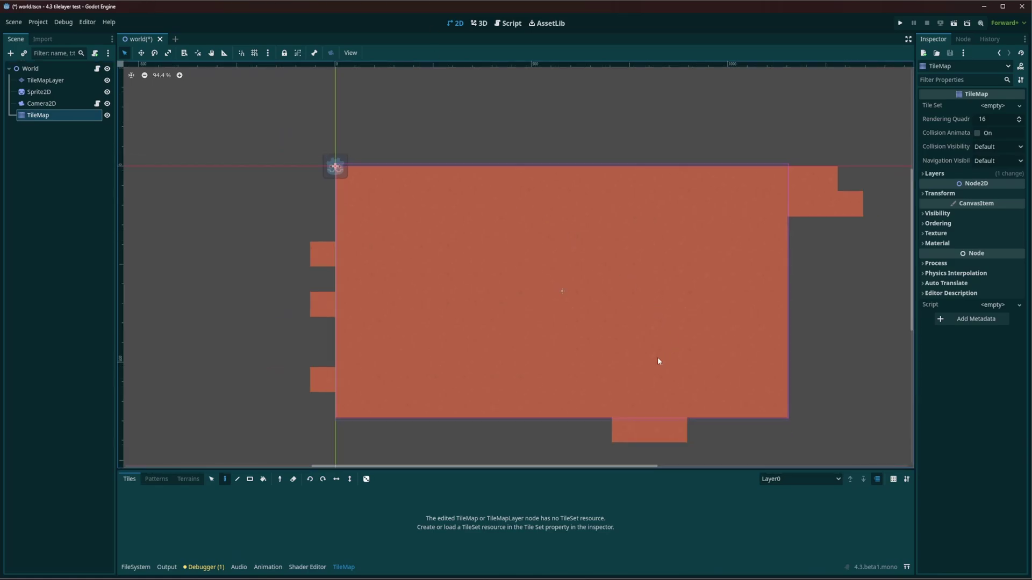
{"action": "scroll", "coordinate": [619, 452], "scroll_direction": "up", "scroll_amount": 1}
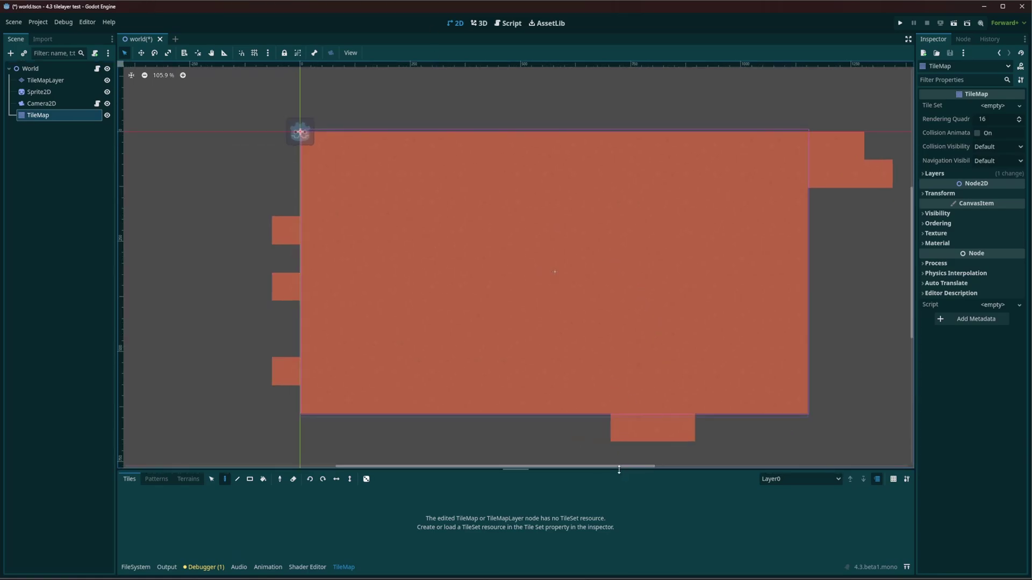
Step: Compare the TileMap's Layer0 list with the TileMapLayer node, then select TileMap for removal
{"action": "left_click_drag", "start_coordinate": [619, 468], "coordinate": [622, 314]}
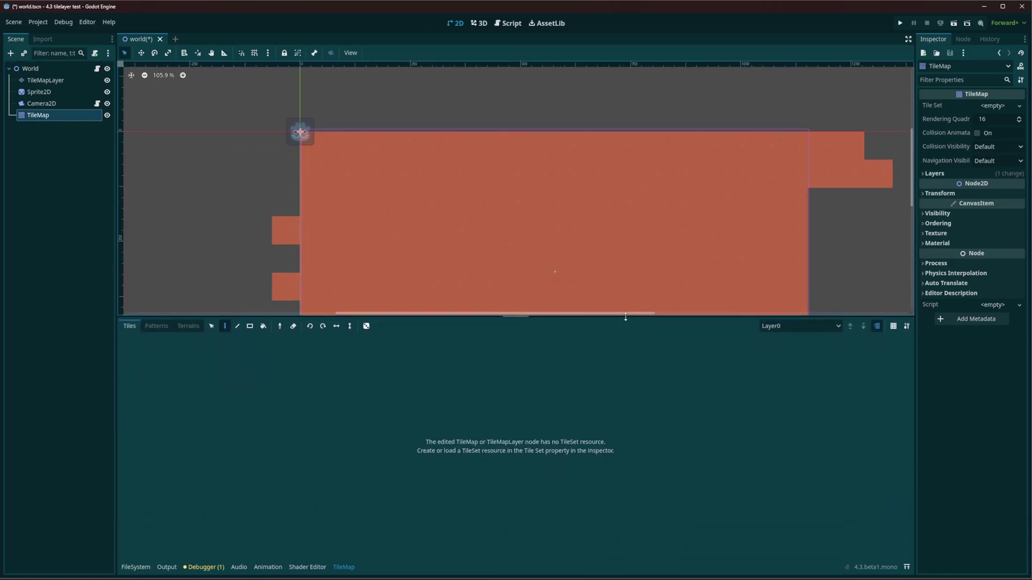
{"action": "left_click", "coordinate": [810, 324]}
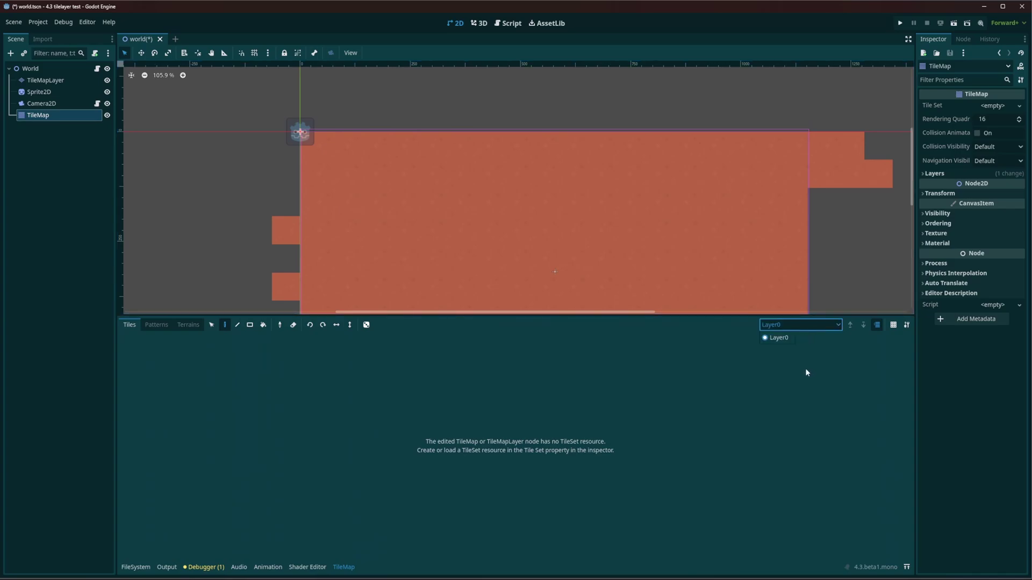
{"action": "key", "text": "Escape"}
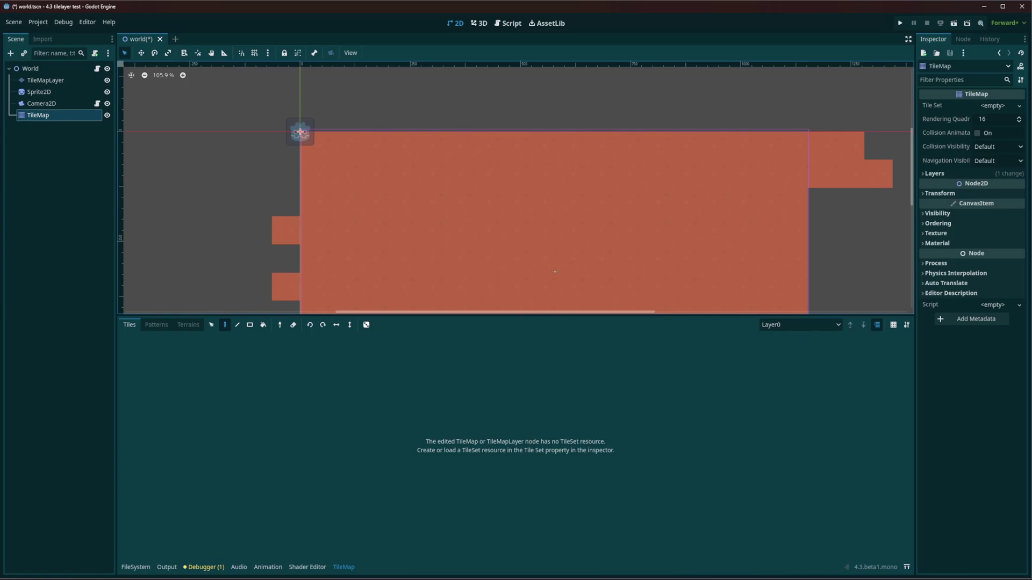
{"action": "left_click", "coordinate": [61, 80]}
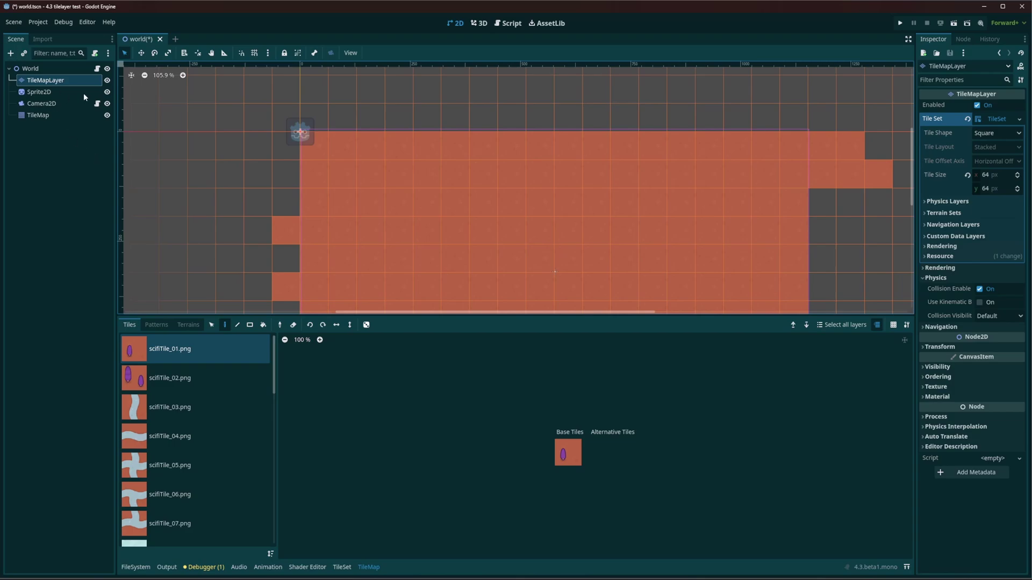
{"action": "left_click", "coordinate": [41, 118]}
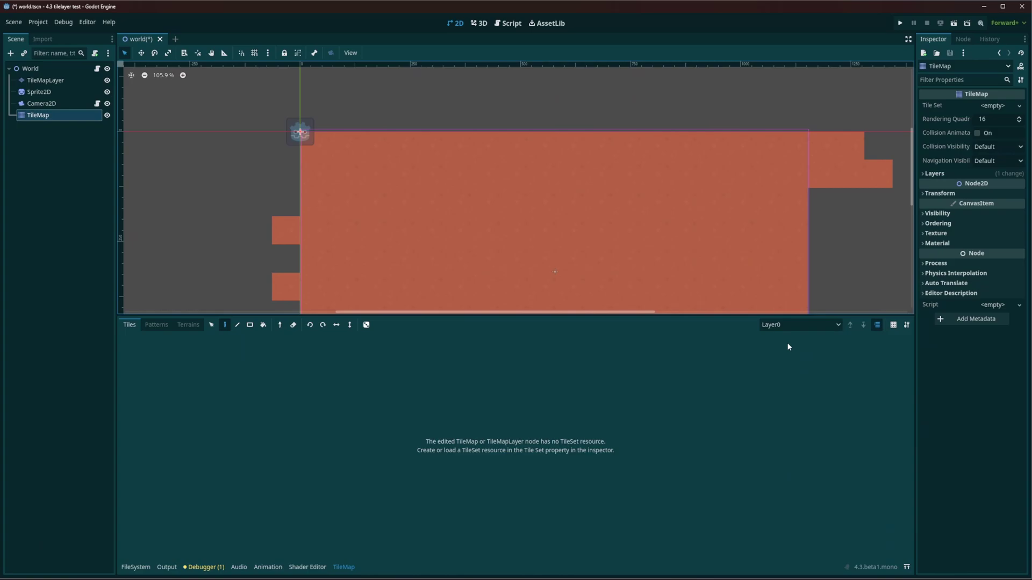
{"action": "left_click", "coordinate": [787, 325]}
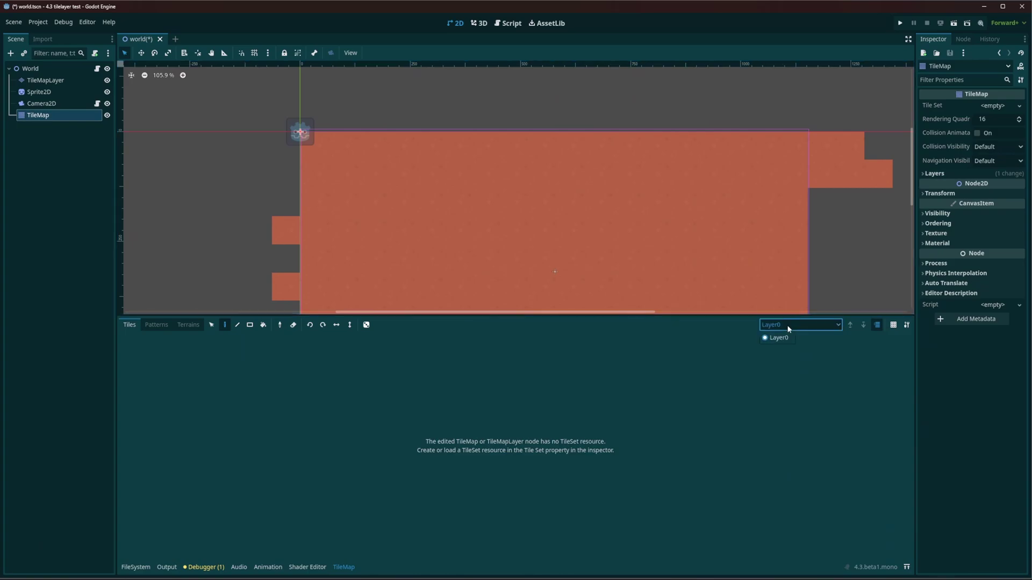
{"action": "left_click", "coordinate": [81, 81]}
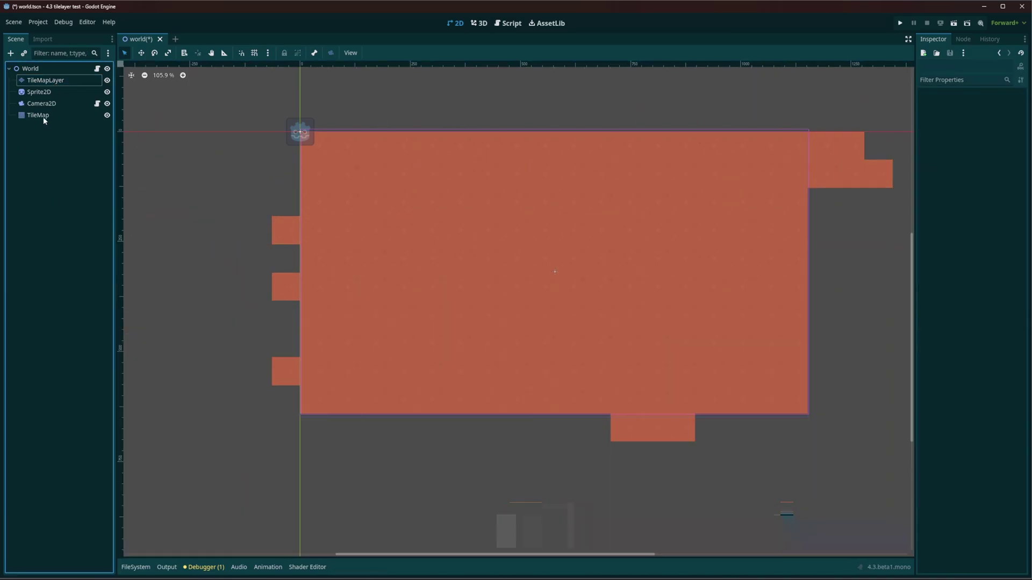
{"action": "left_click", "coordinate": [38, 114]}
Step: Delete the TileMap node, reselect TileMapLayer, and open the Script view with a shorter tile panel
{"action": "key", "text": "Delete"}
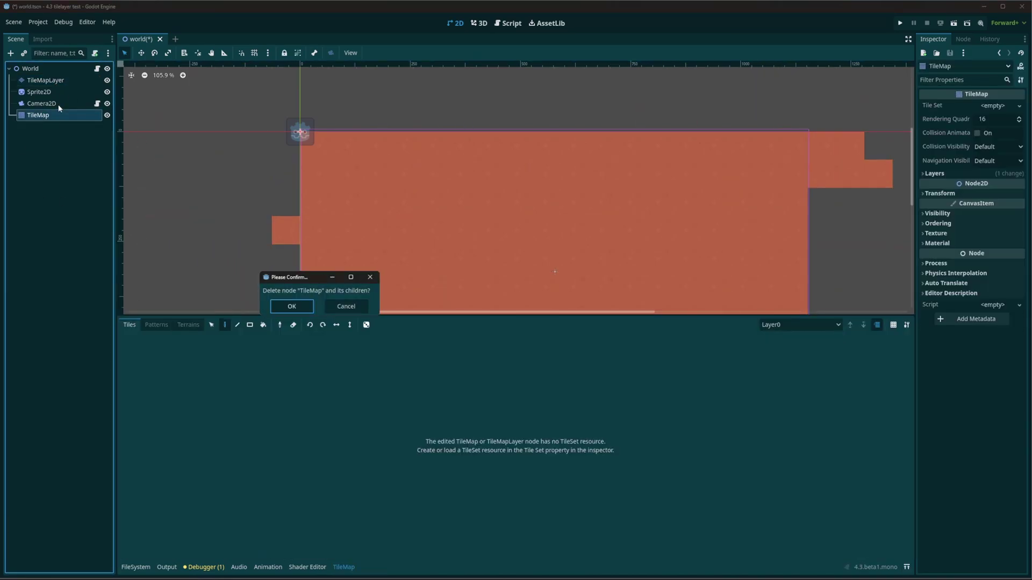
{"action": "key", "text": "Return"}
{"action": "left_click", "coordinate": [52, 81]}
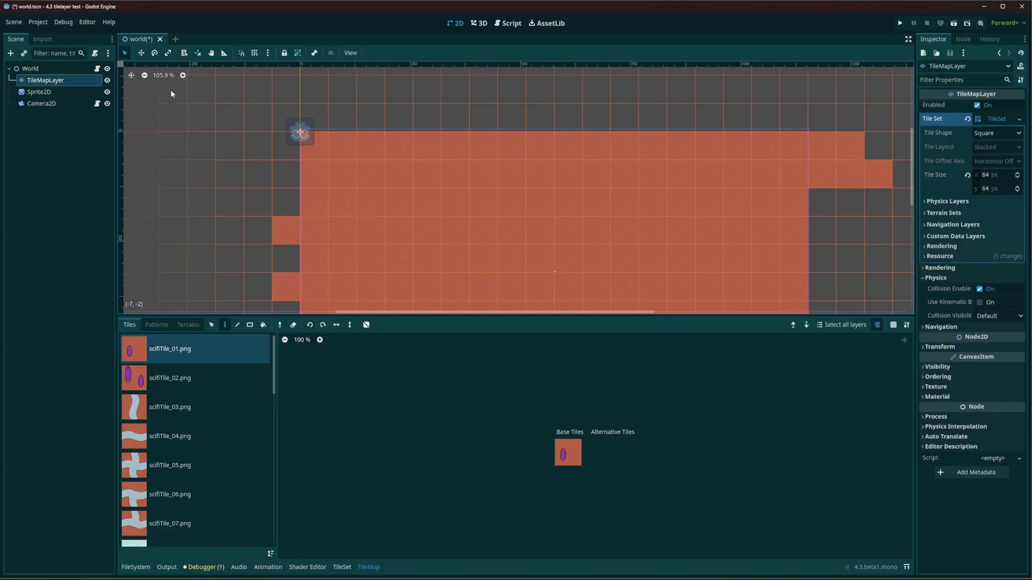
{"action": "left_click", "coordinate": [511, 23]}
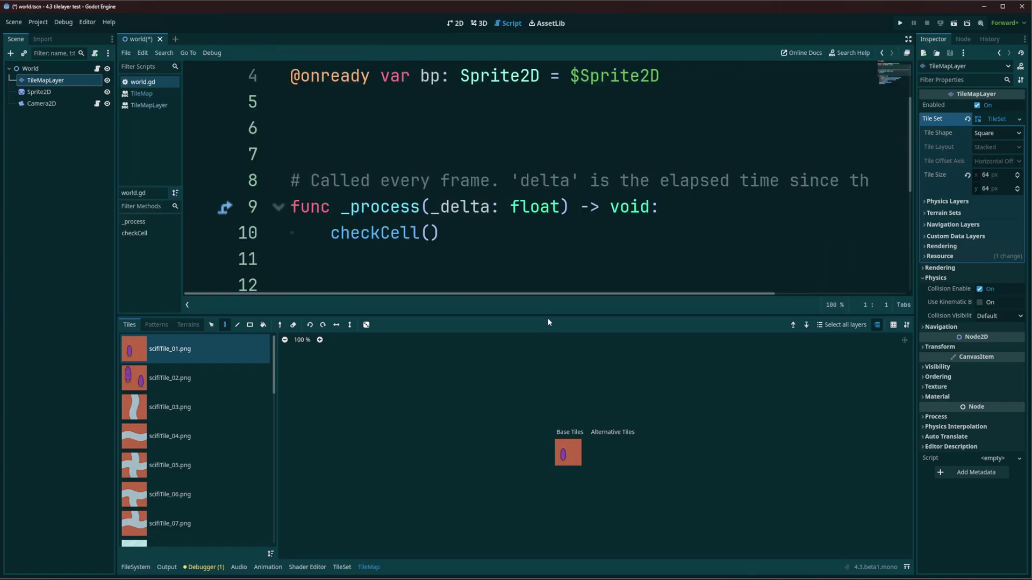
{"action": "left_click_drag", "start_coordinate": [547, 317], "coordinate": [538, 476]}
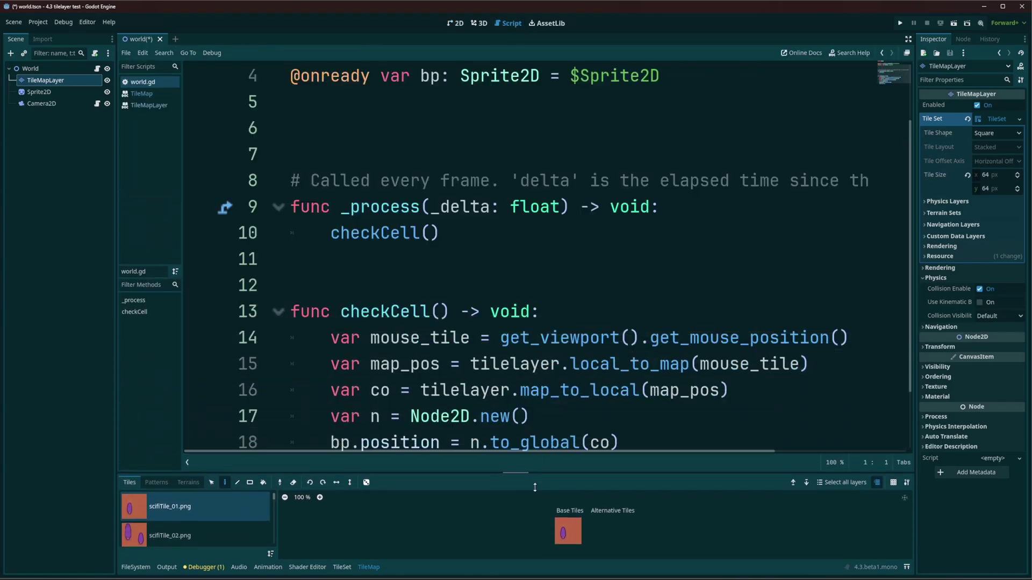
{"action": "scroll", "coordinate": [590, 312], "scroll_direction": "down", "scroll_amount": 1}
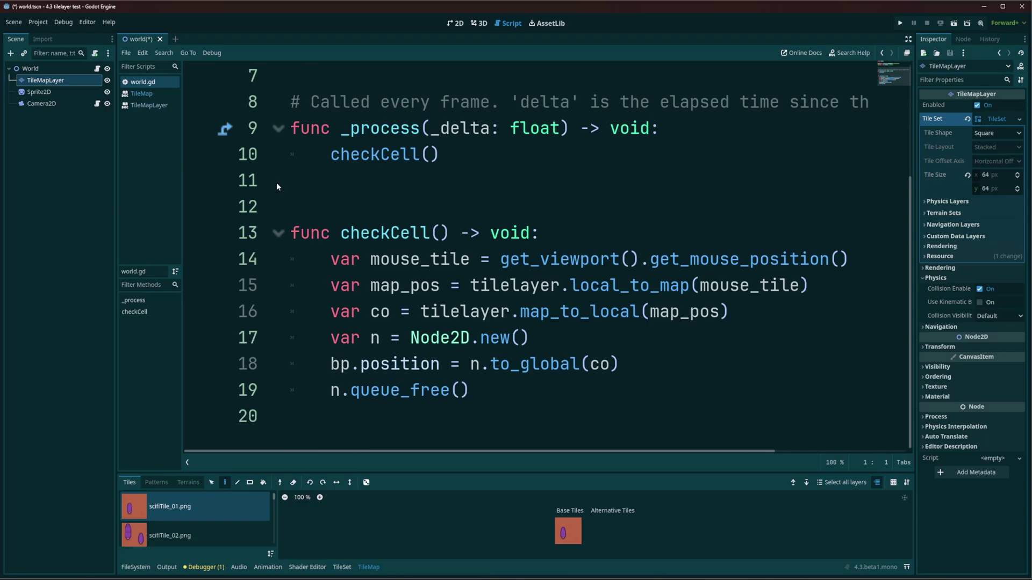
Step: Highlight the erase_cell signature in the TileMap docs, then in the TileMapLayer docs
{"action": "left_click", "coordinate": [146, 98]}
{"action": "scroll", "coordinate": [326, 131], "scroll_direction": "down", "scroll_amount": 3}
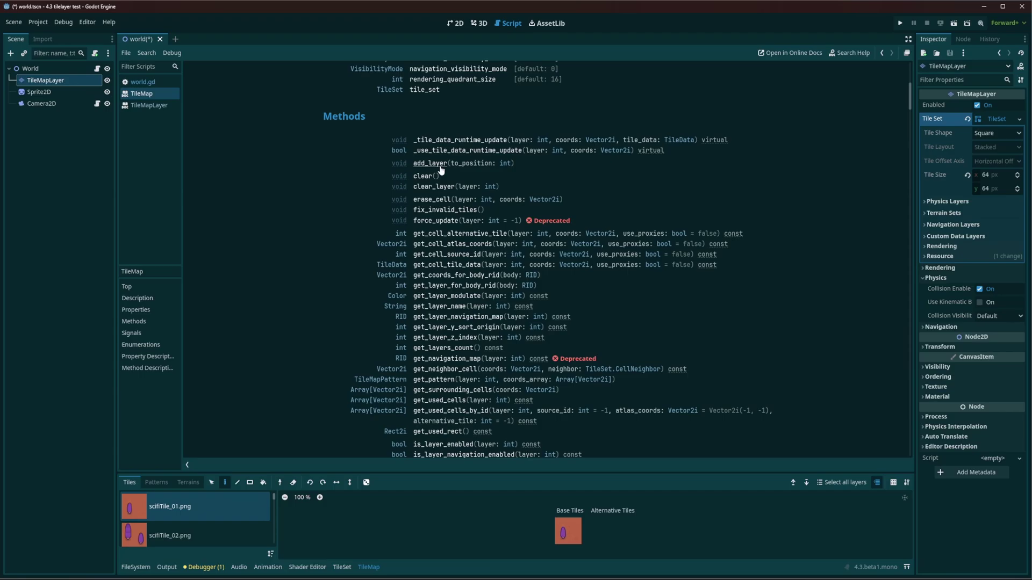
{"action": "scroll", "coordinate": [425, 246], "scroll_direction": "up", "scroll_amount": 2}
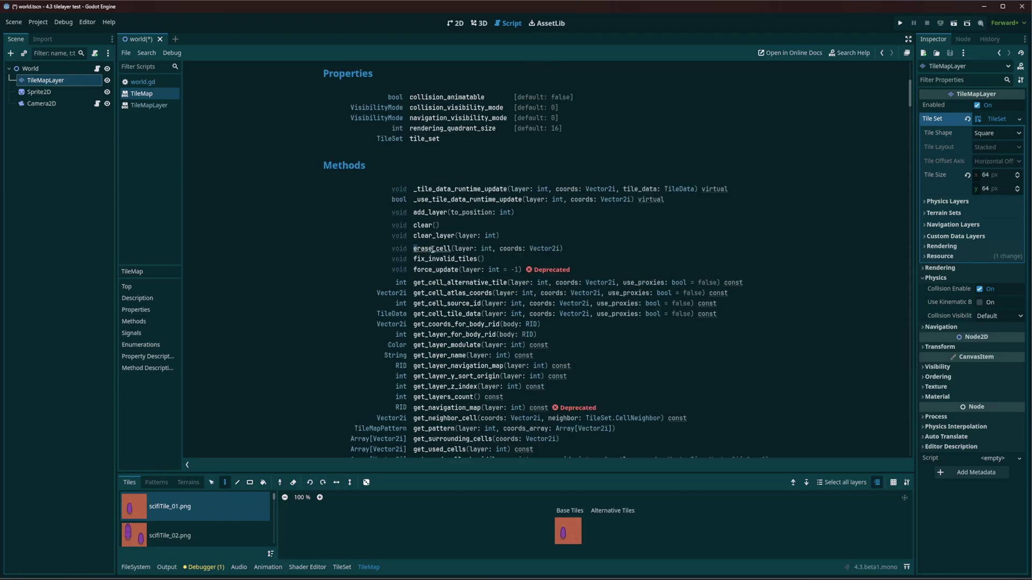
{"action": "left_click_drag", "start_coordinate": [414, 249], "coordinate": [570, 248]}
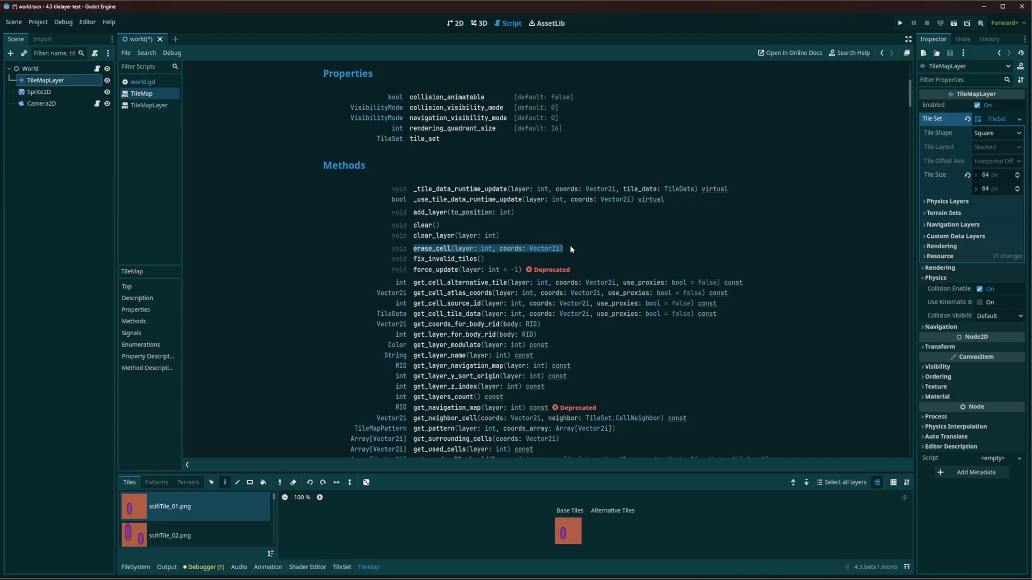
{"action": "left_click", "coordinate": [148, 106]}
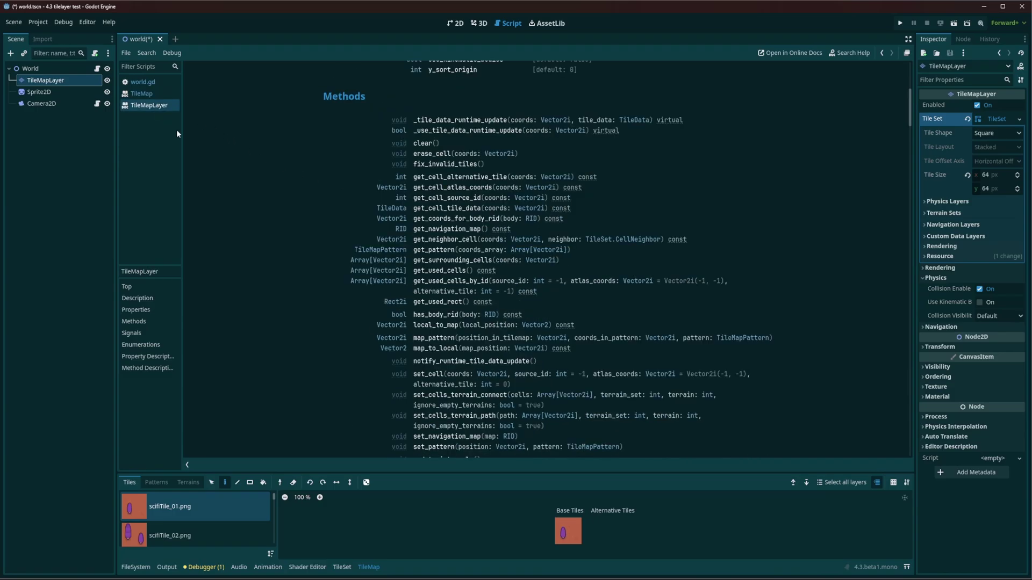
{"action": "scroll", "coordinate": [385, 158], "scroll_direction": "up", "scroll_amount": 2}
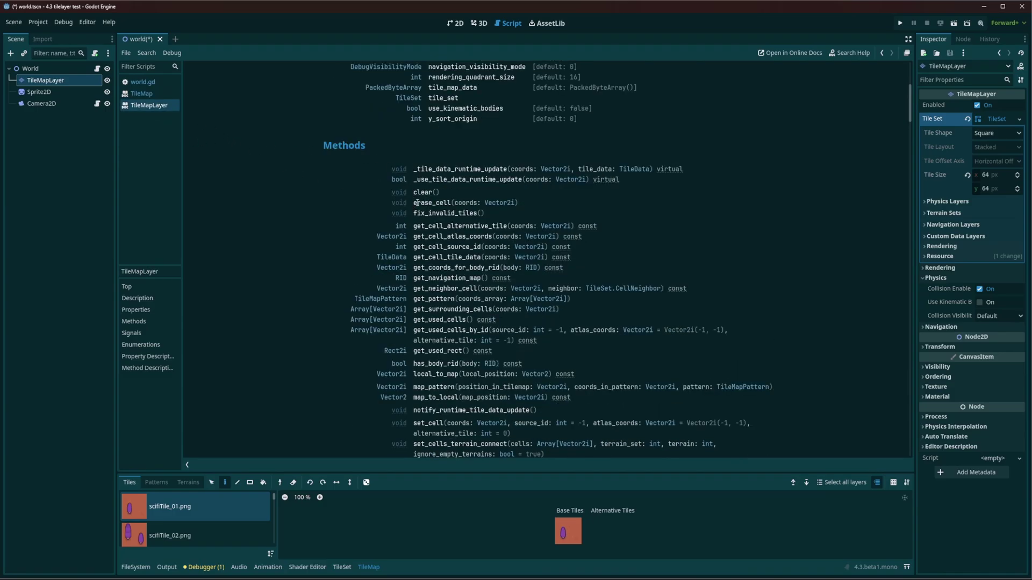
{"action": "left_click_drag", "start_coordinate": [414, 202], "coordinate": [519, 202]}
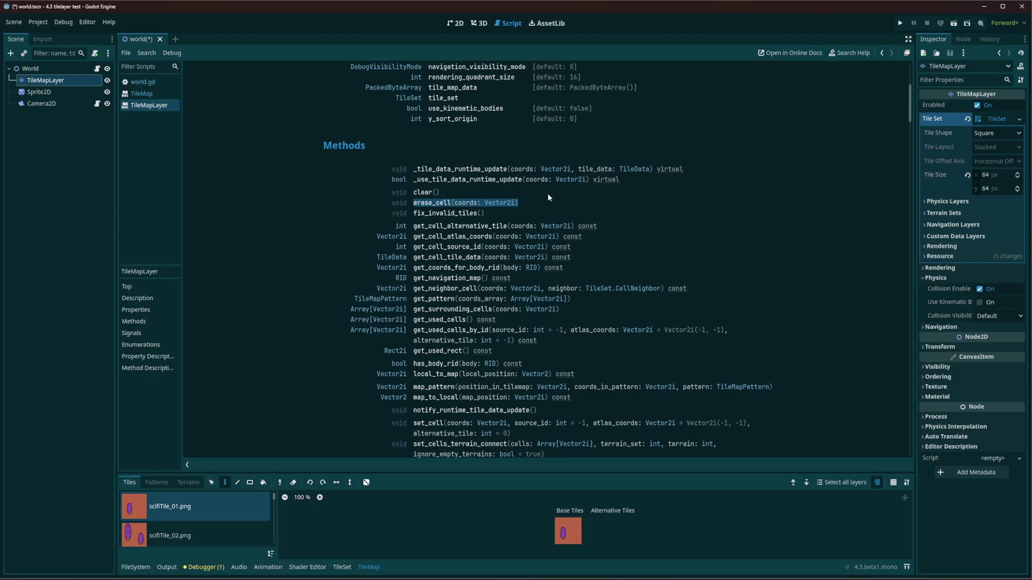
Step: Deselect the highlighted erase_cell text in the TileMapLayer docs
{"action": "left_click", "coordinate": [547, 199]}
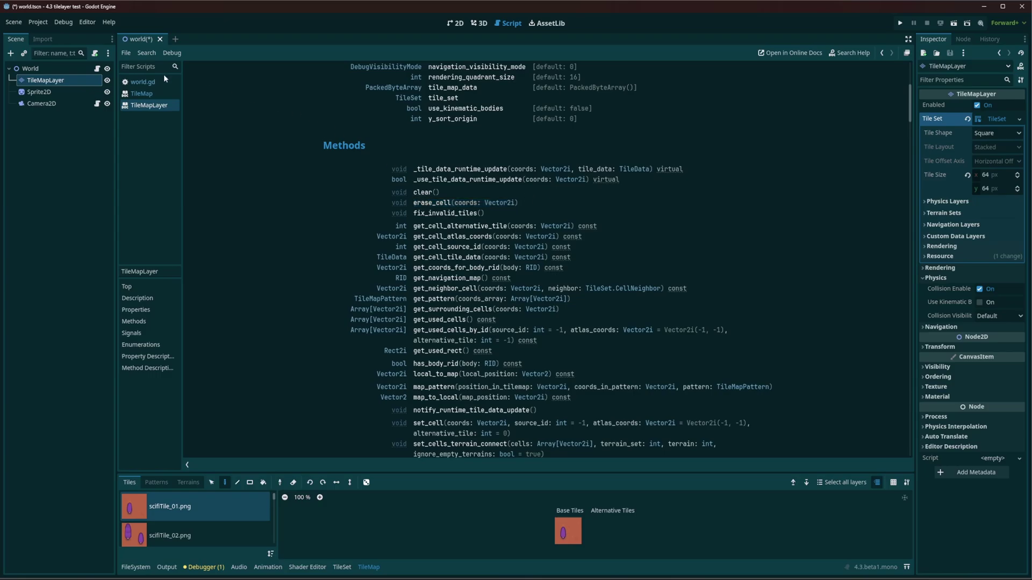